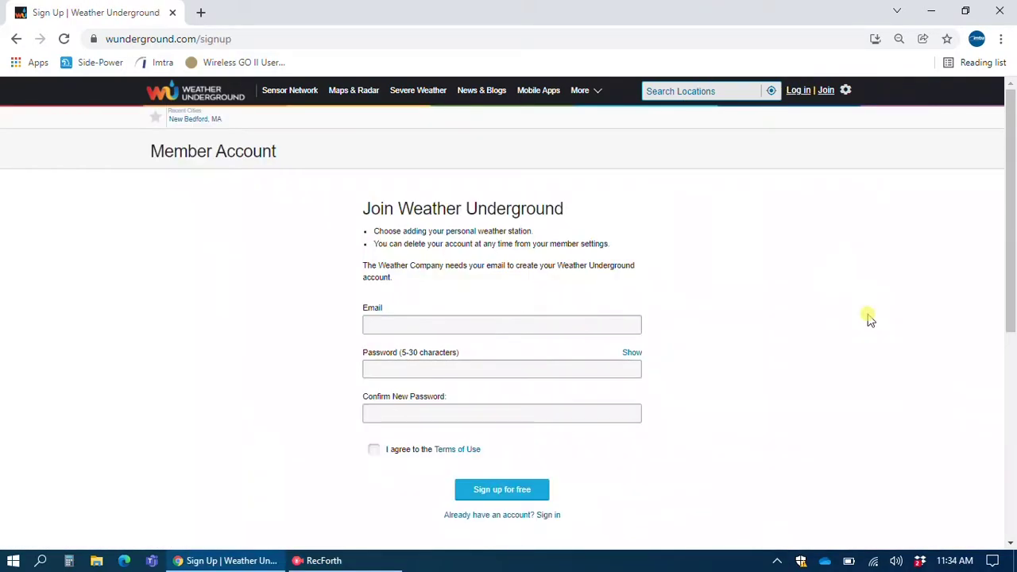
Sign up for a free Weather Underground account with an email and password, accepting the Terms of Use.
left_click(461, 322)
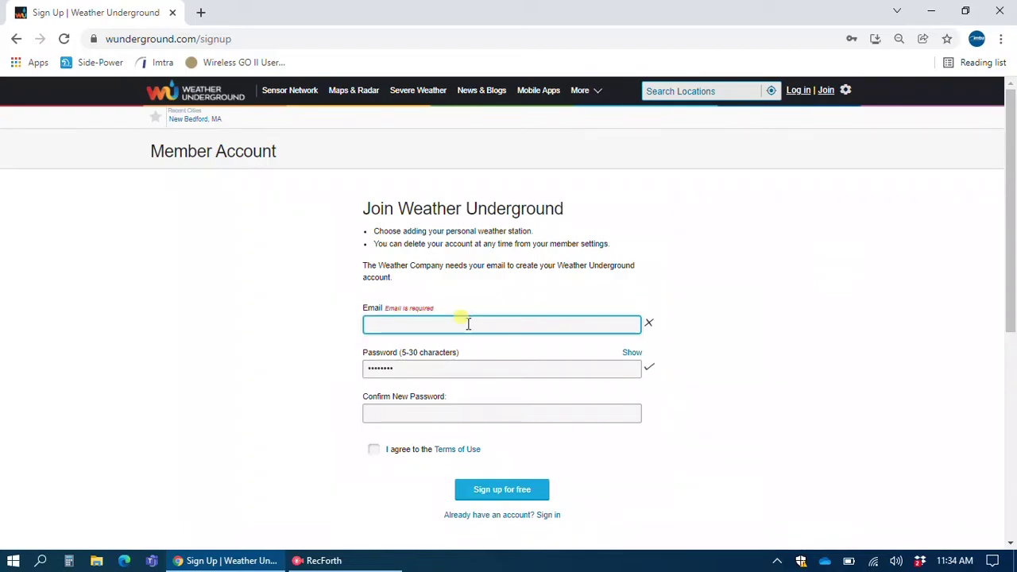
key("Tab")
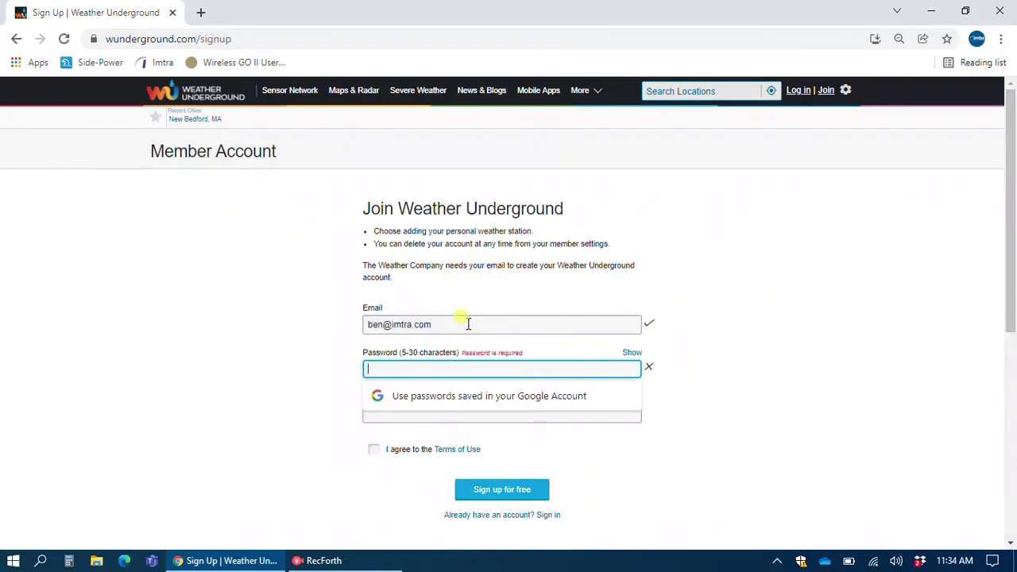
key("ctrl+v")
key("Tab")
key("ctrl+v")
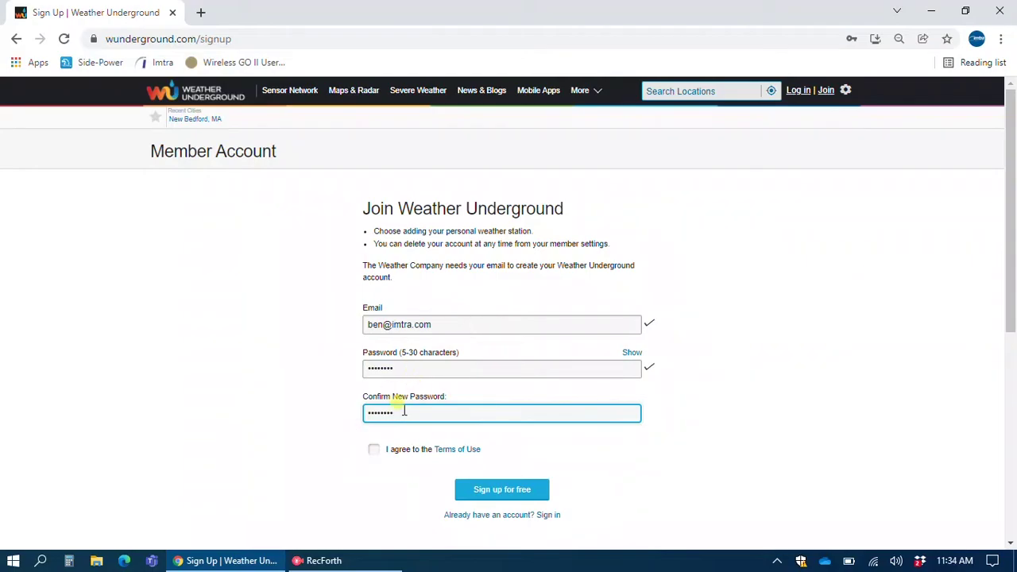
left_click(375, 451)
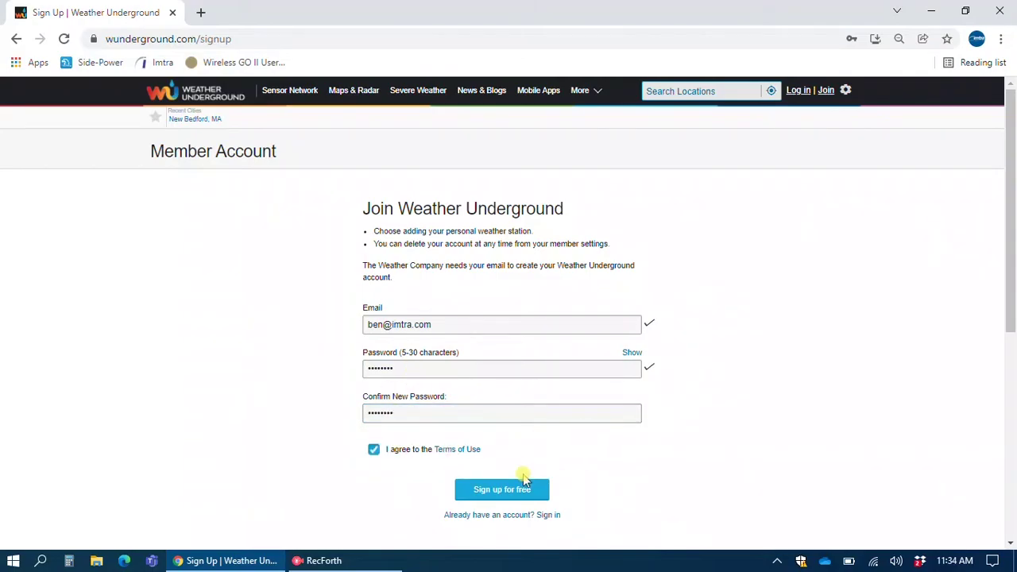
left_click(498, 491)
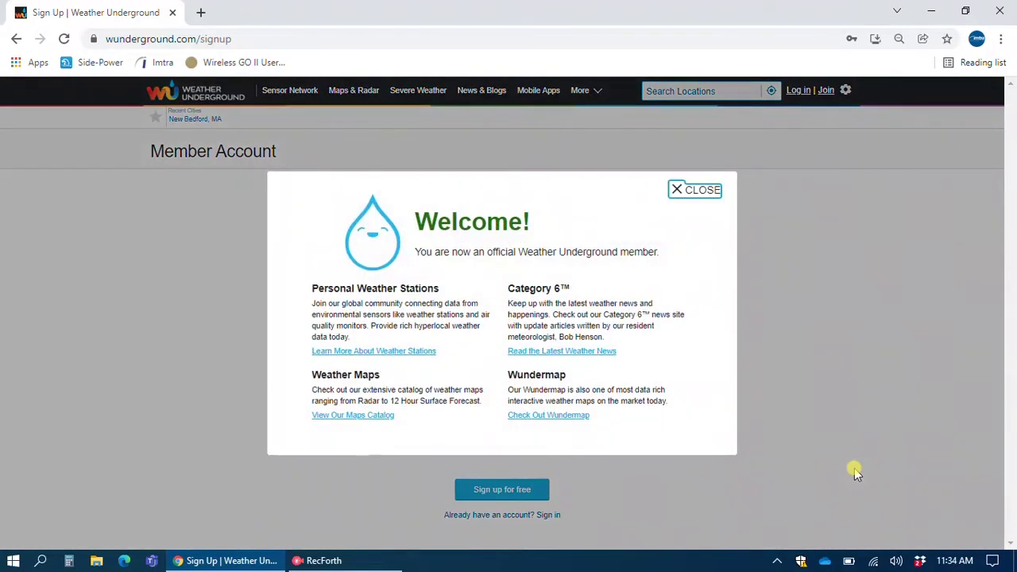
left_click(702, 191)
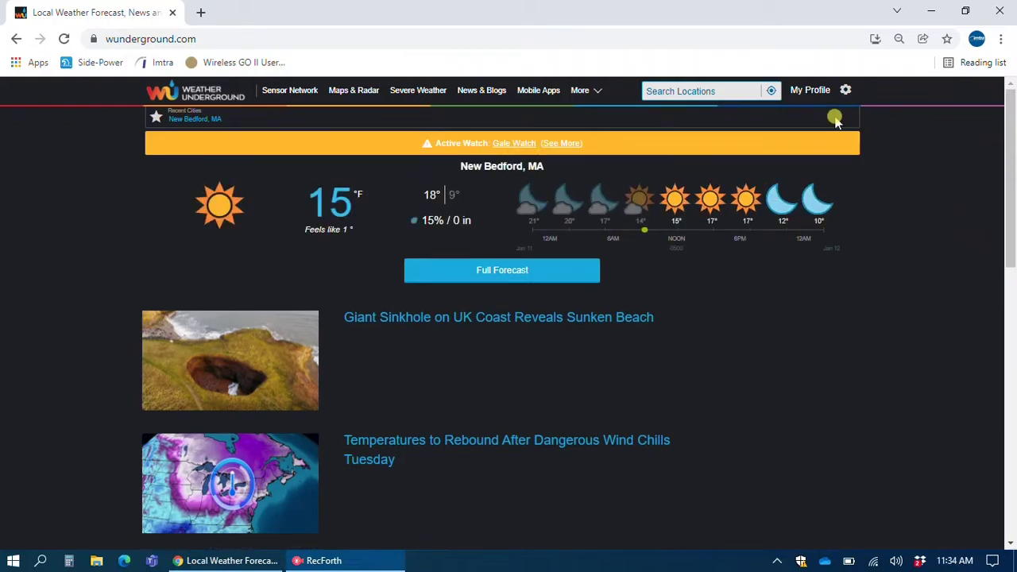
Add a new device from My Profile > My Devices with hardware 'other' and continue.
left_click(809, 91)
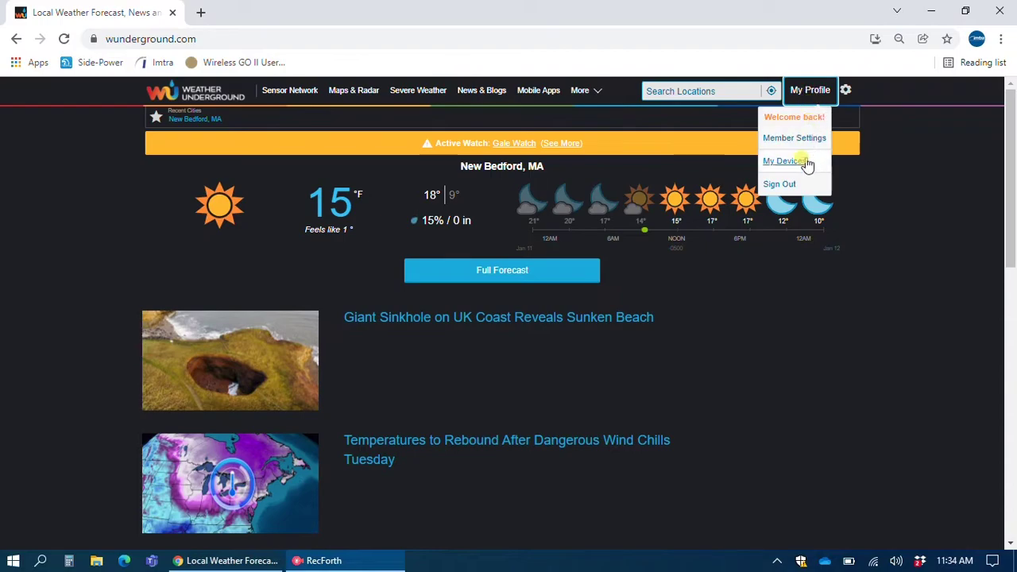
left_click(807, 162)
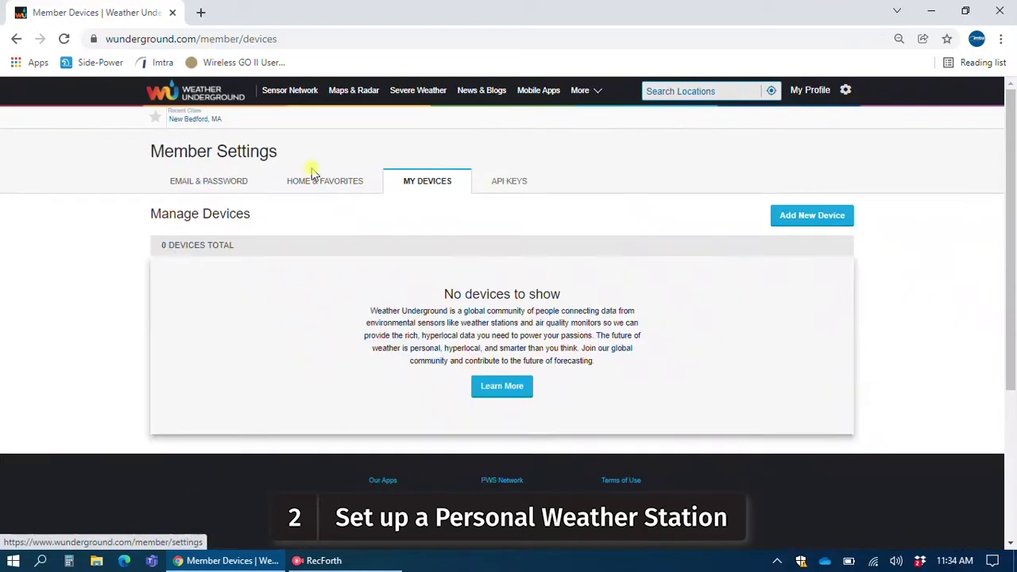
left_click(825, 221)
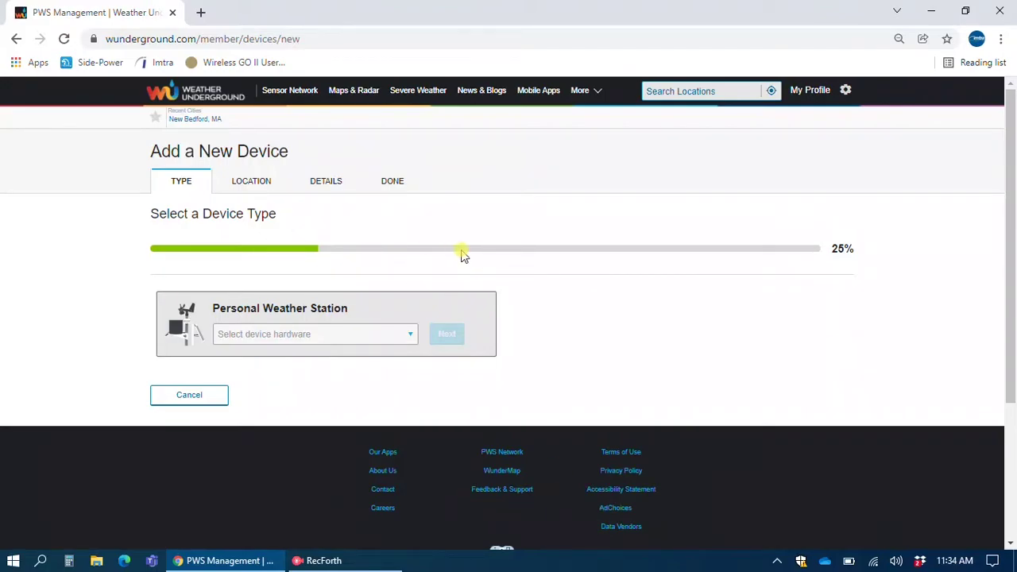
left_click(412, 340)
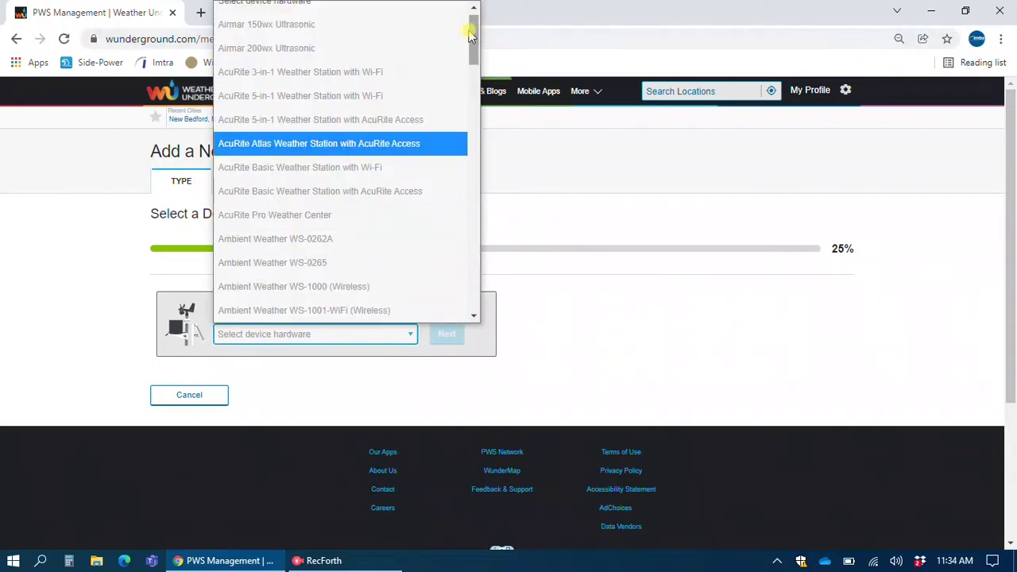
left_click_drag(470, 35, 467, 312)
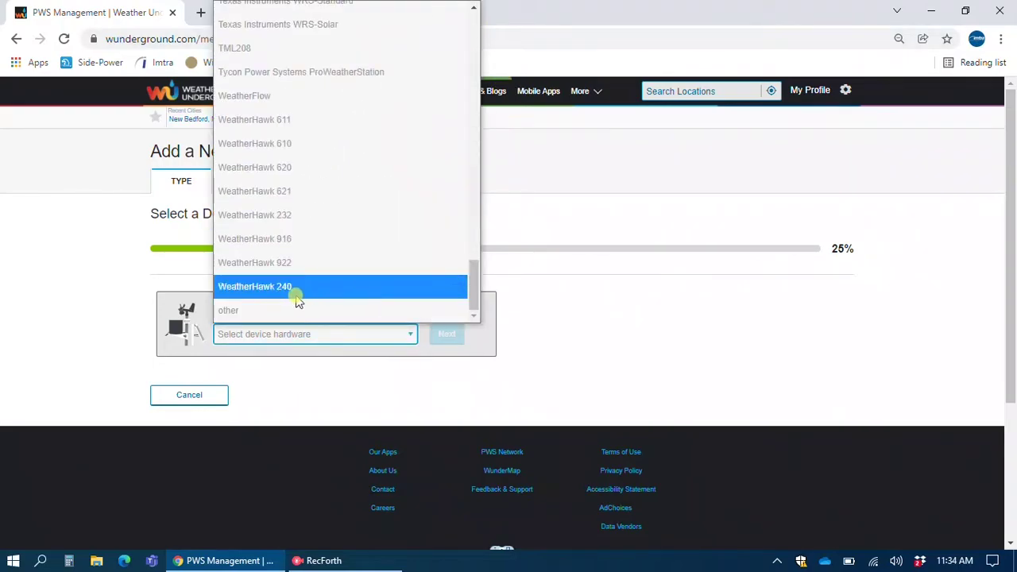
left_click(272, 310)
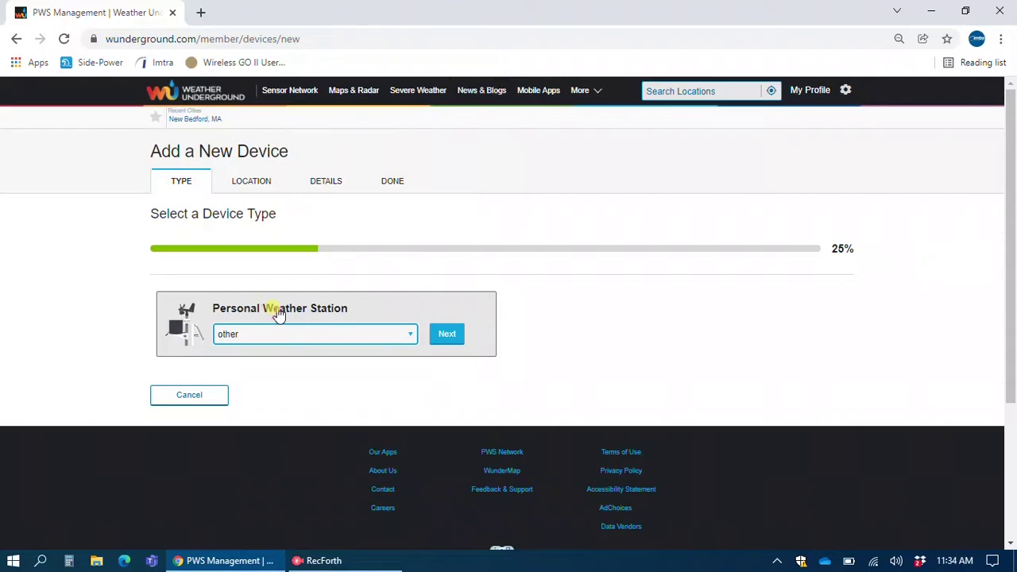
left_click(447, 336)
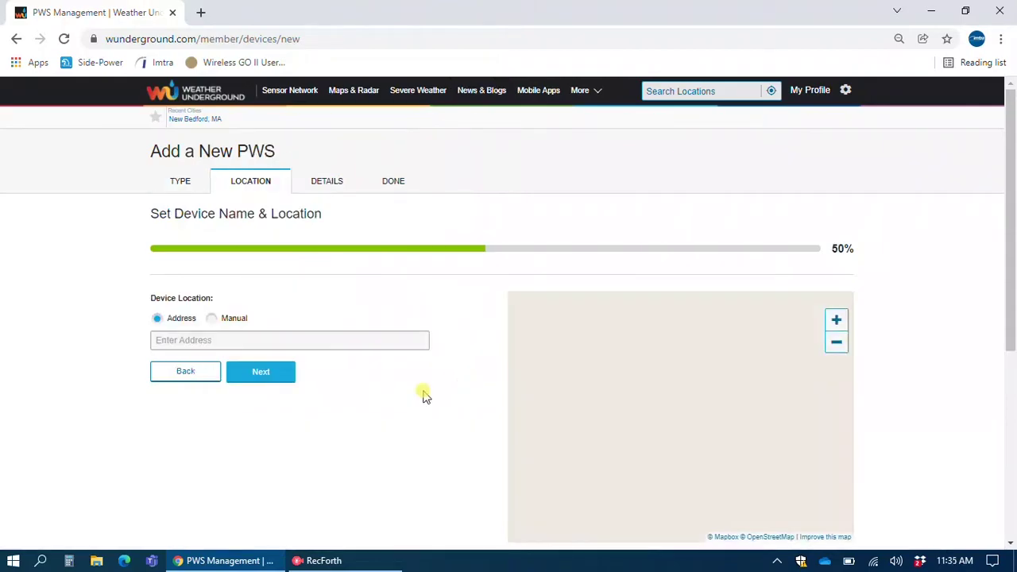
Enter the station's street address, choose the New Bedford suggestion and continue.
left_click(278, 340)
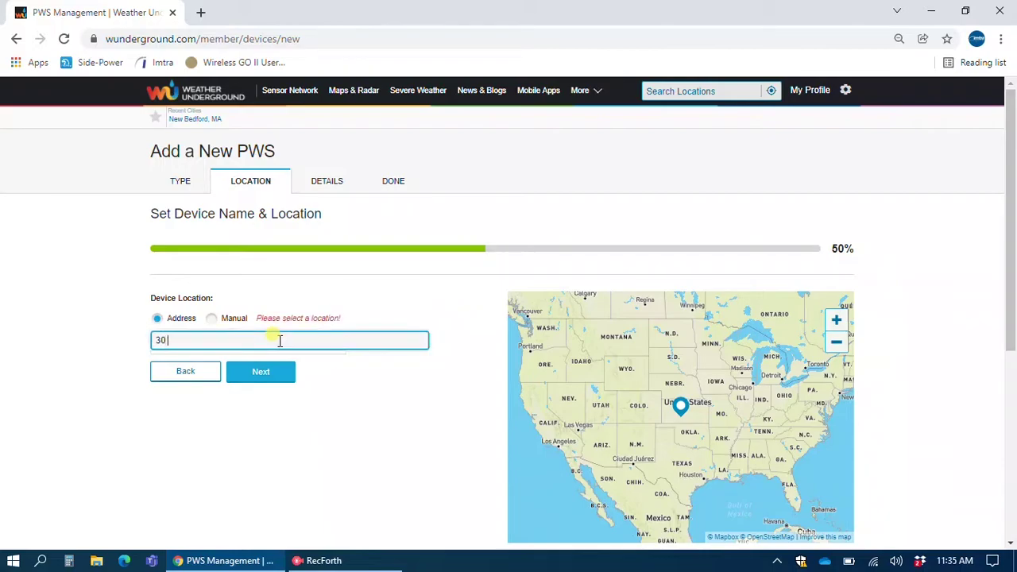
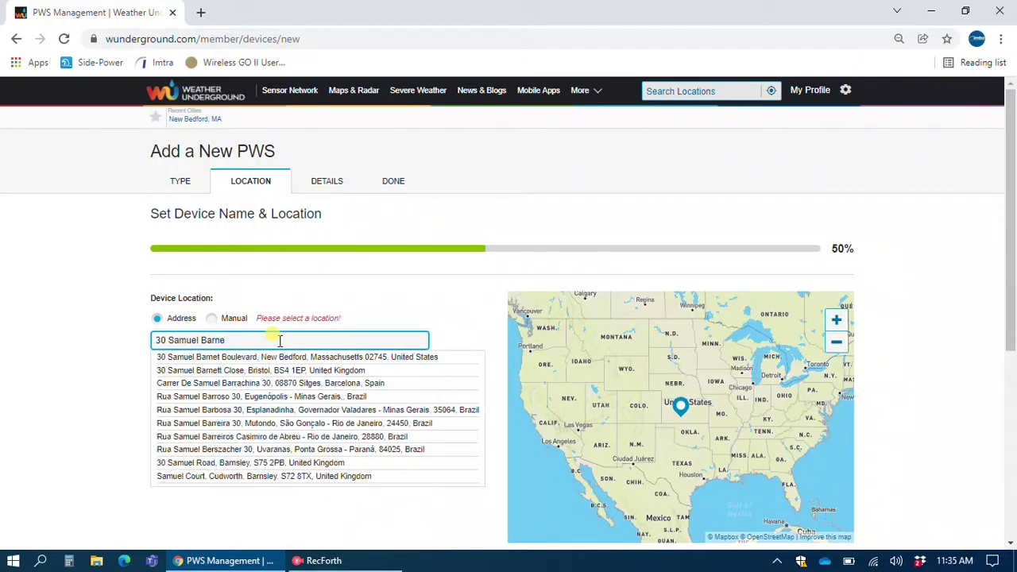
left_click(290, 359)
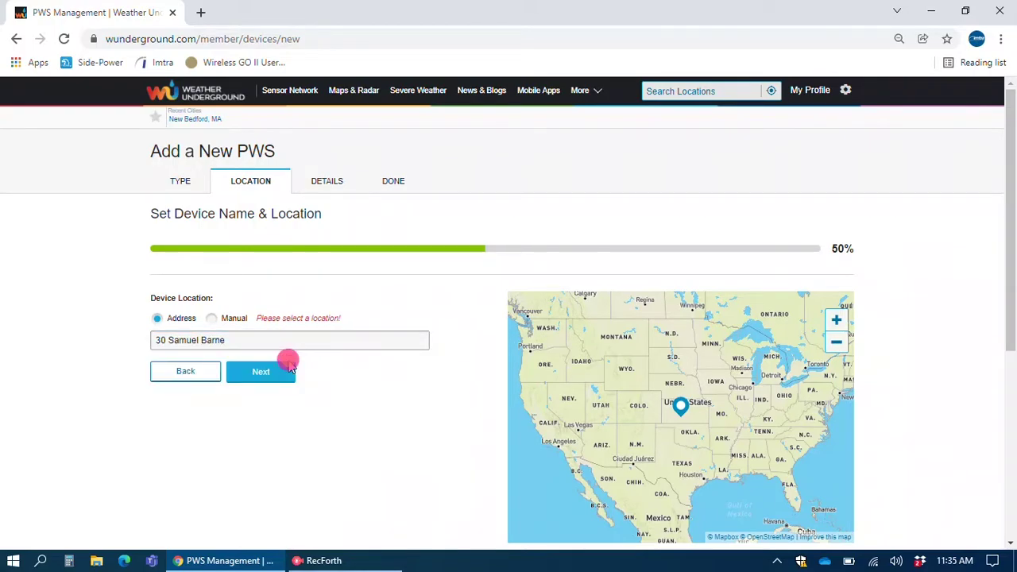
left_click(276, 339)
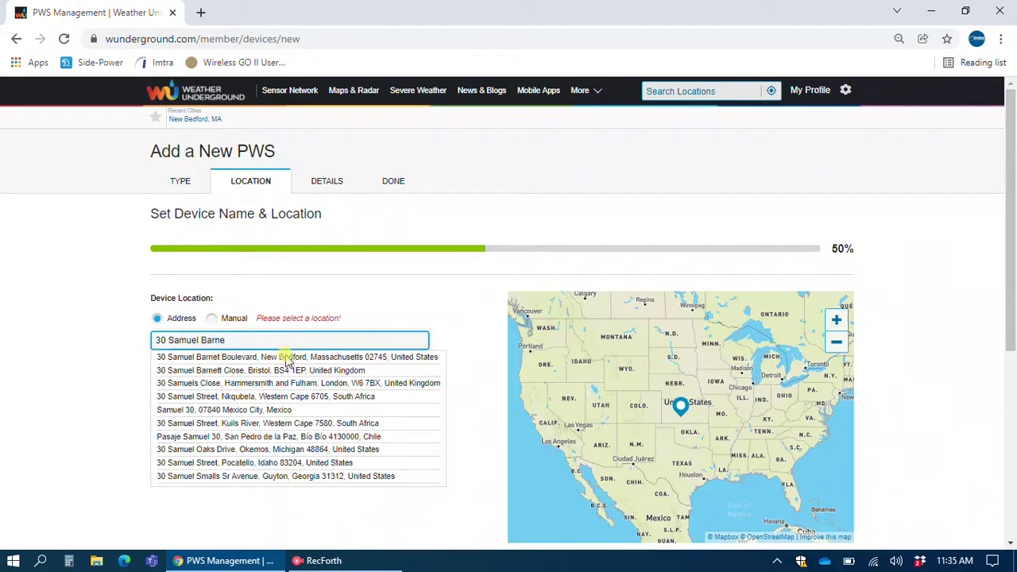
left_click(287, 357)
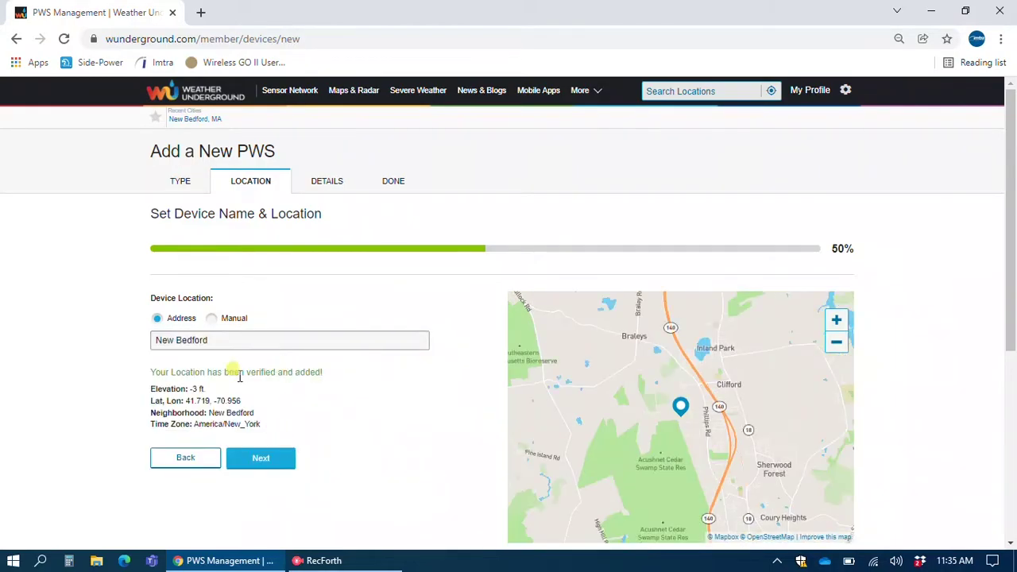
left_click(267, 461)
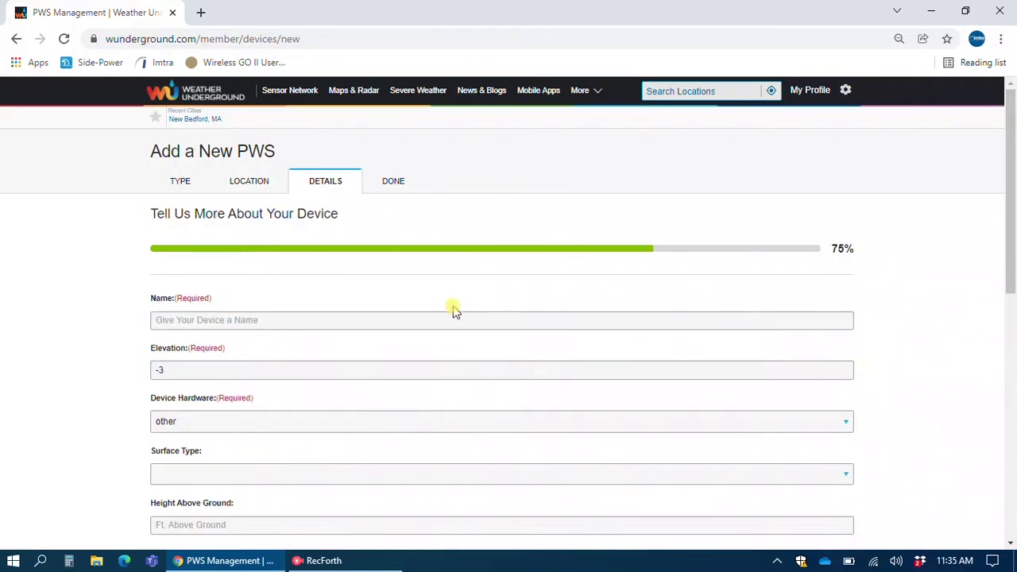
Name the weather station, set height above ground to 6, accept privacy terms and submit.
scroll(451, 309, "down", 2)
left_click(402, 170)
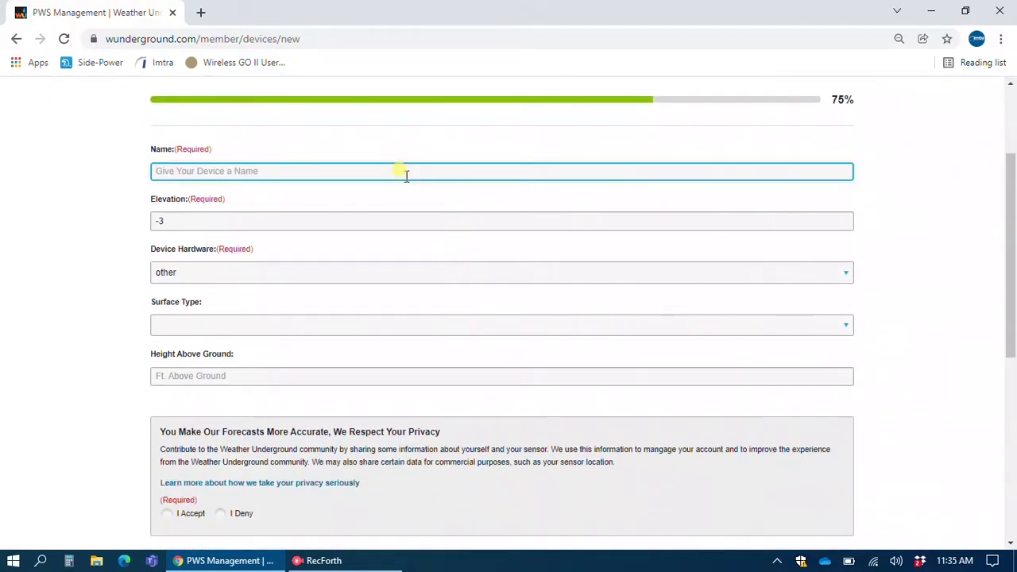
type("Ben's Weather Station")
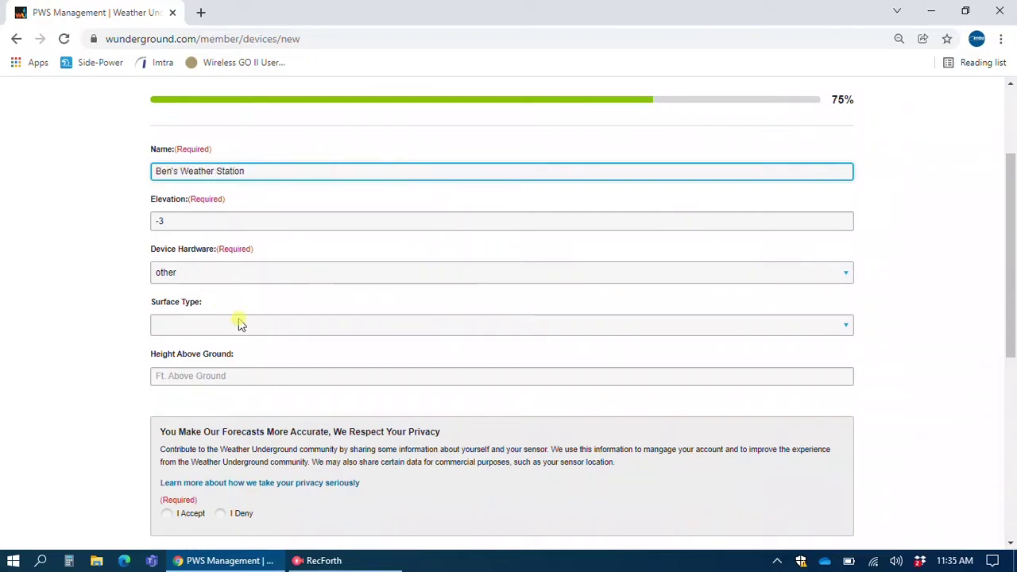
scroll(270, 318, "down", 1)
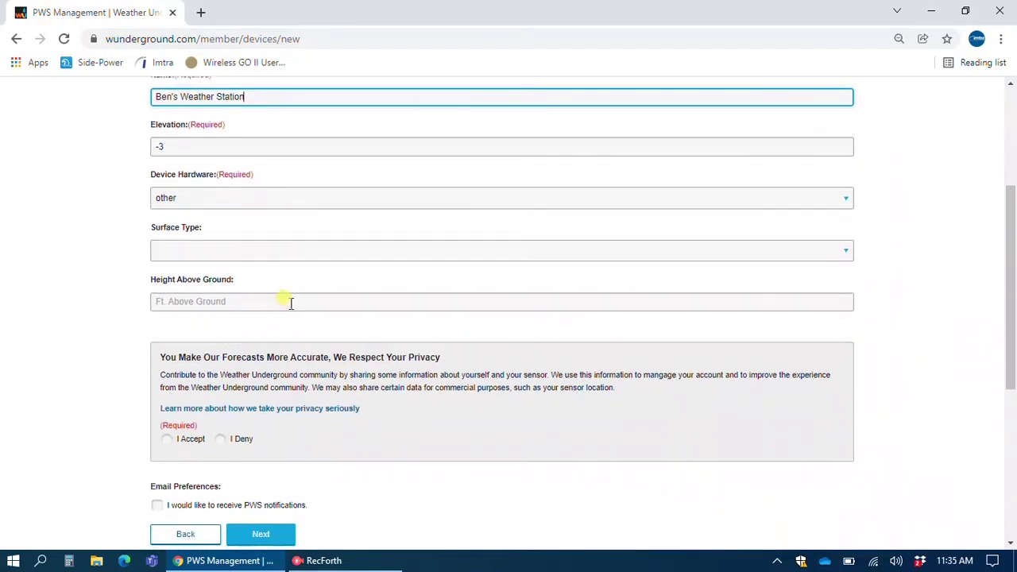
left_click(291, 302)
type("6")
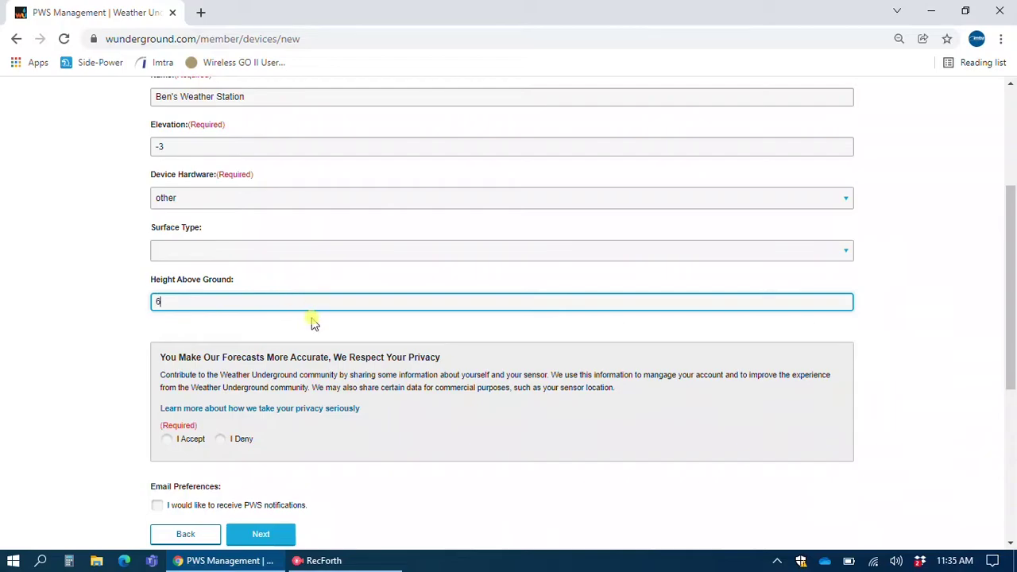
scroll(312, 325, "down", 1)
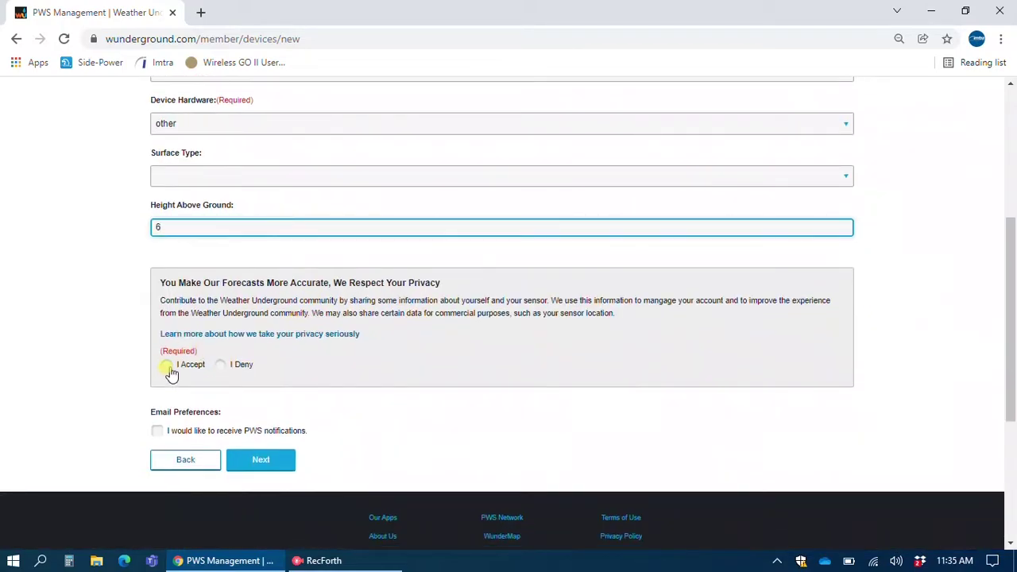
left_click(170, 368)
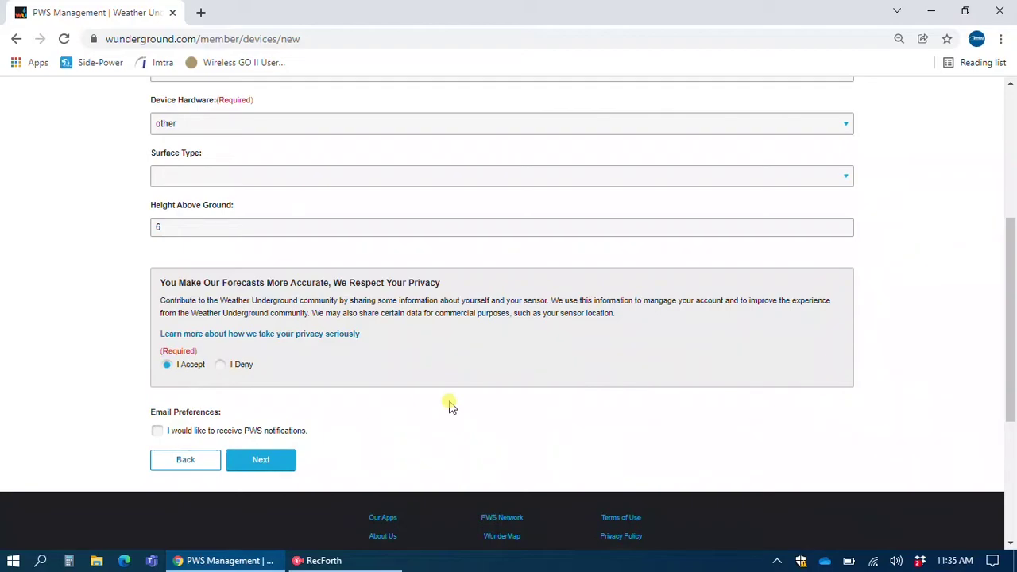
left_click(263, 457)
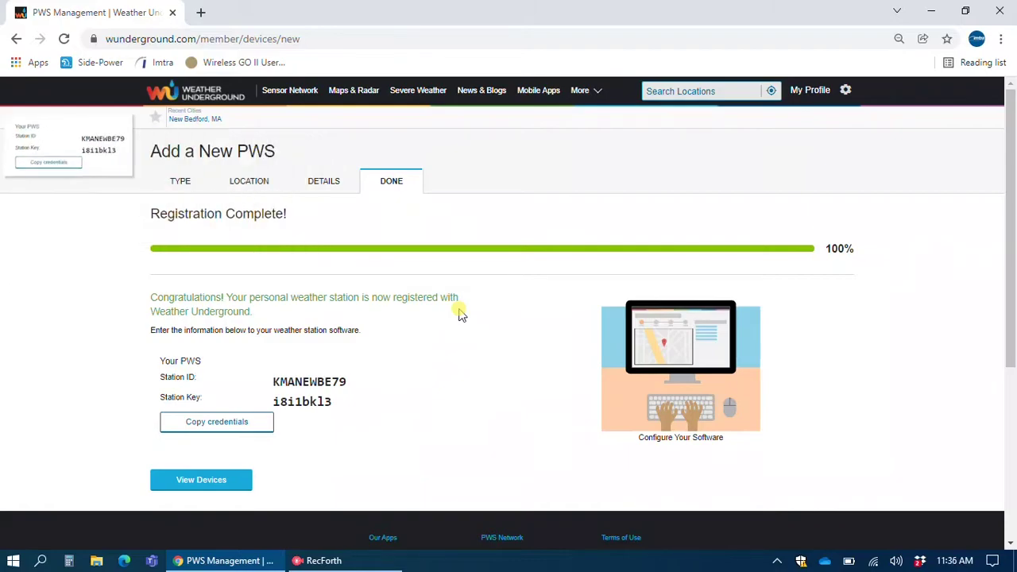
Go to View Devices after the Registration Complete page.
left_click(227, 483)
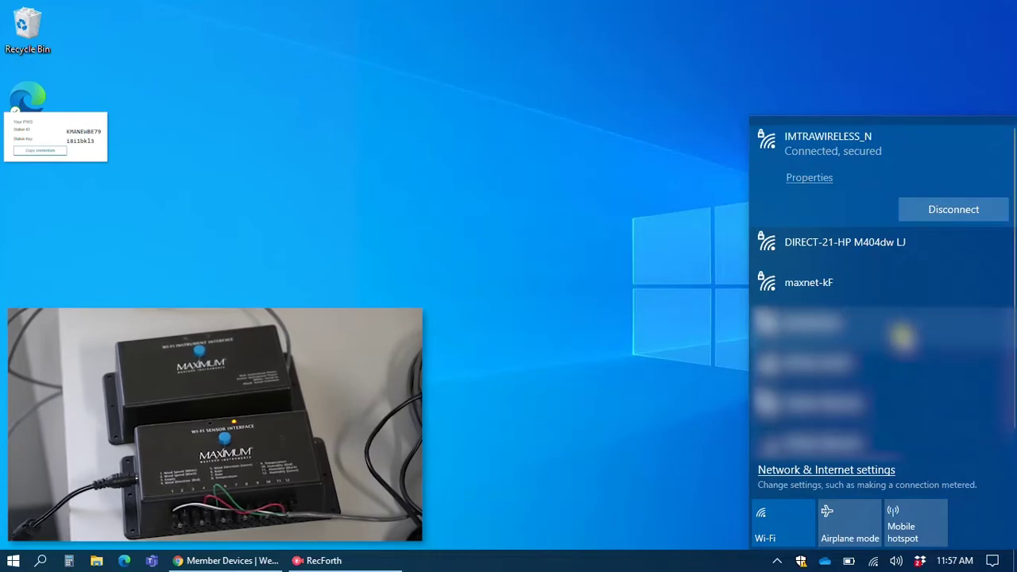
Join the maxnet-kF WiFi network with its security key and allow the PC to be discoverable.
left_click(886, 292)
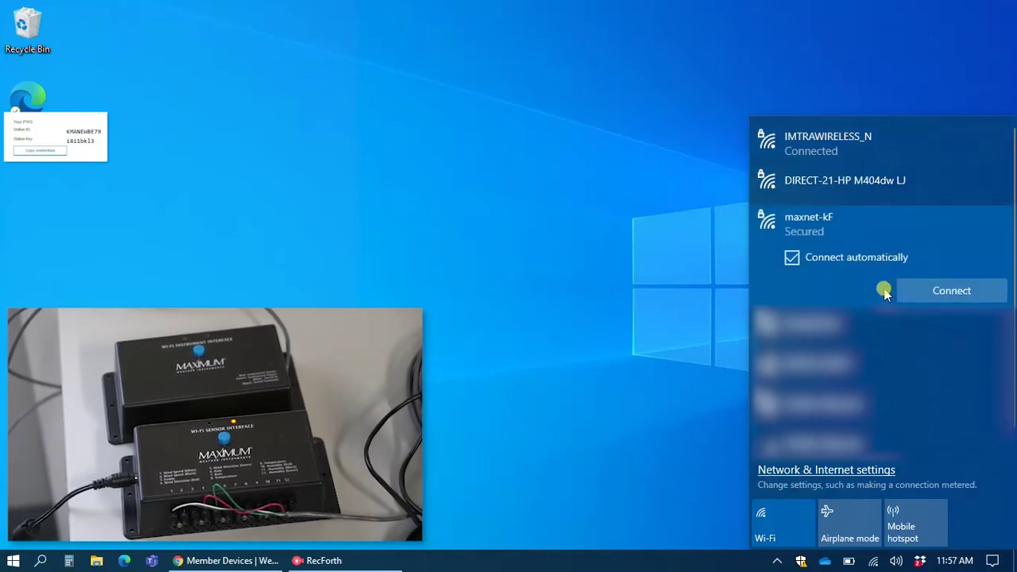
left_click(962, 296)
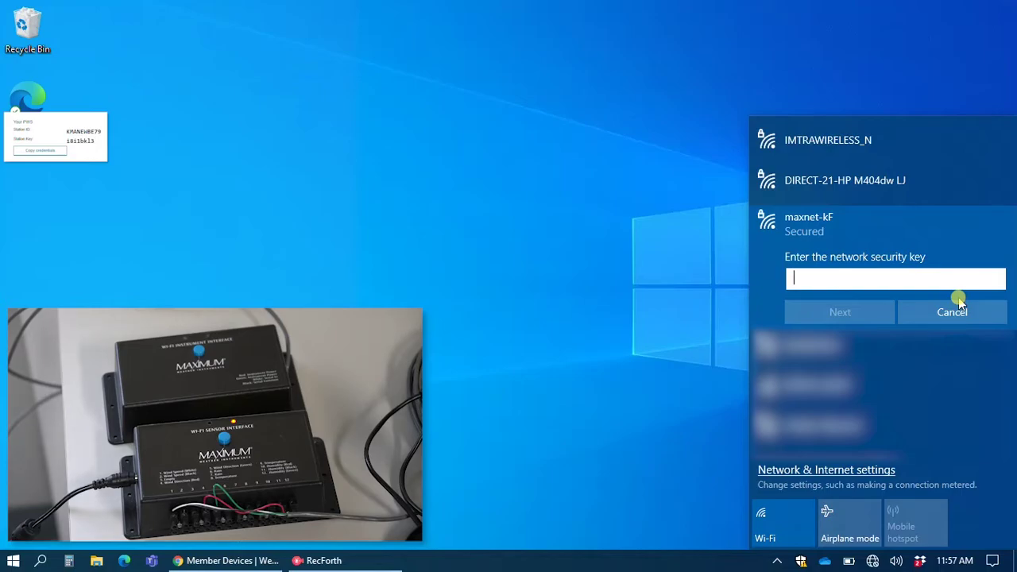
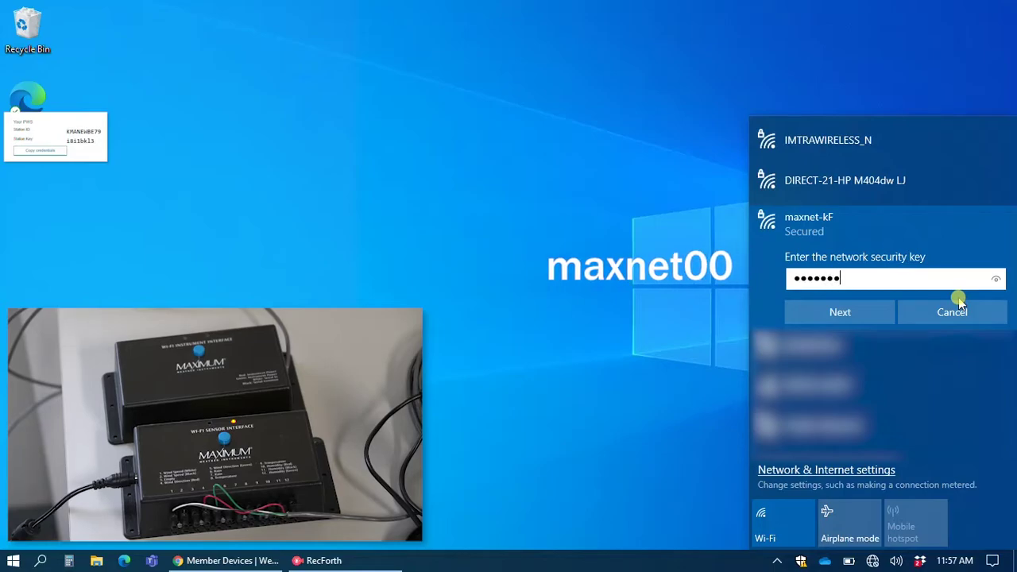
left_click(840, 312)
left_click(866, 363)
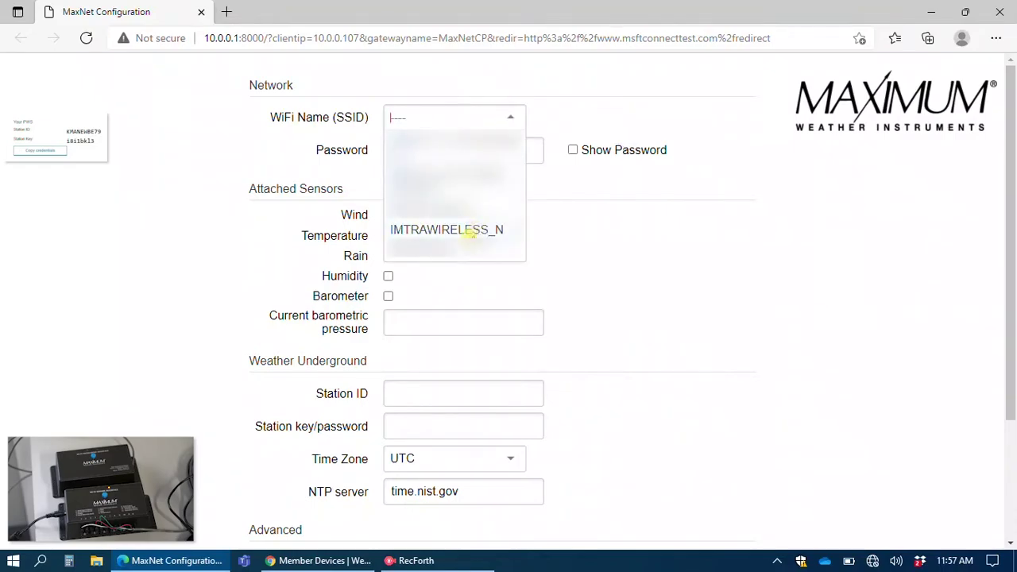
Set the WiFi SSID to IMTRAWIRELESS_N with its password and tick the Wind sensor.
left_click(474, 231)
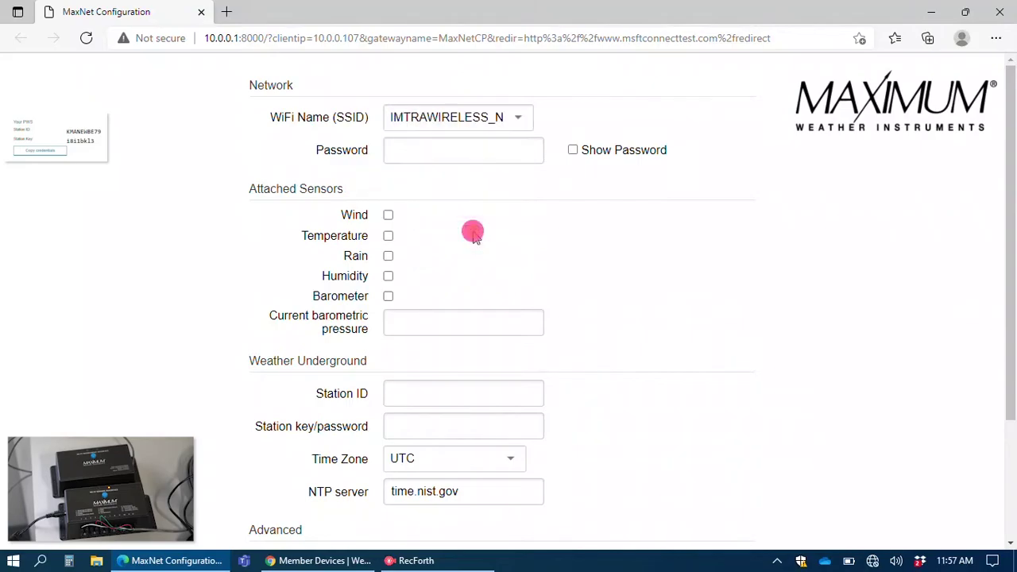
left_click(463, 143)
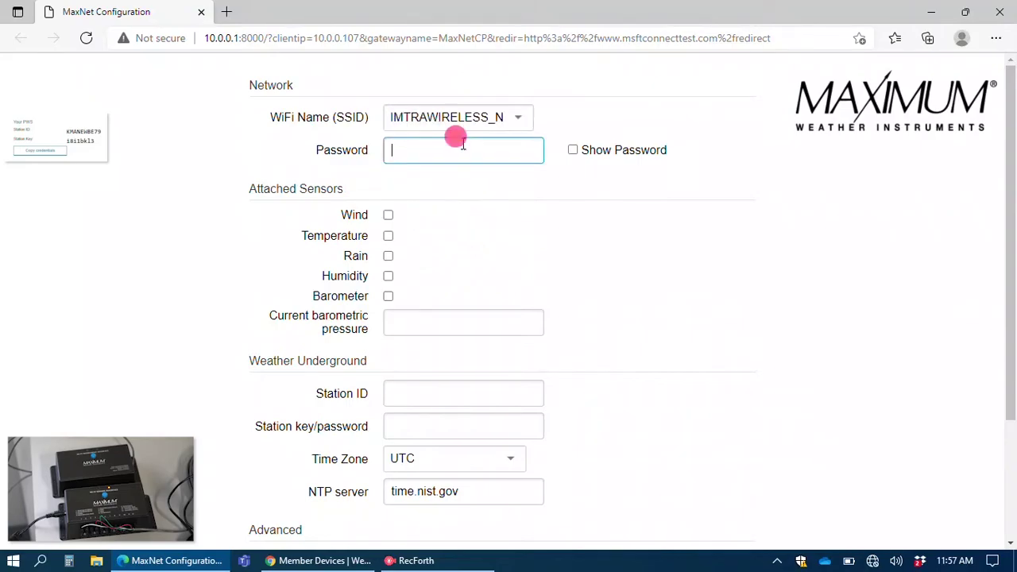
type("••")
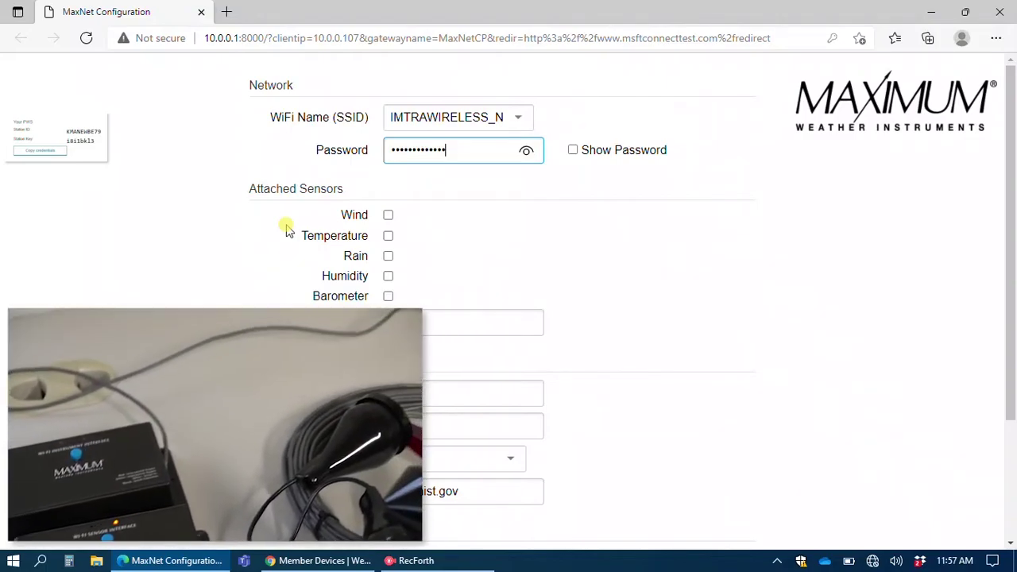
left_click(388, 215)
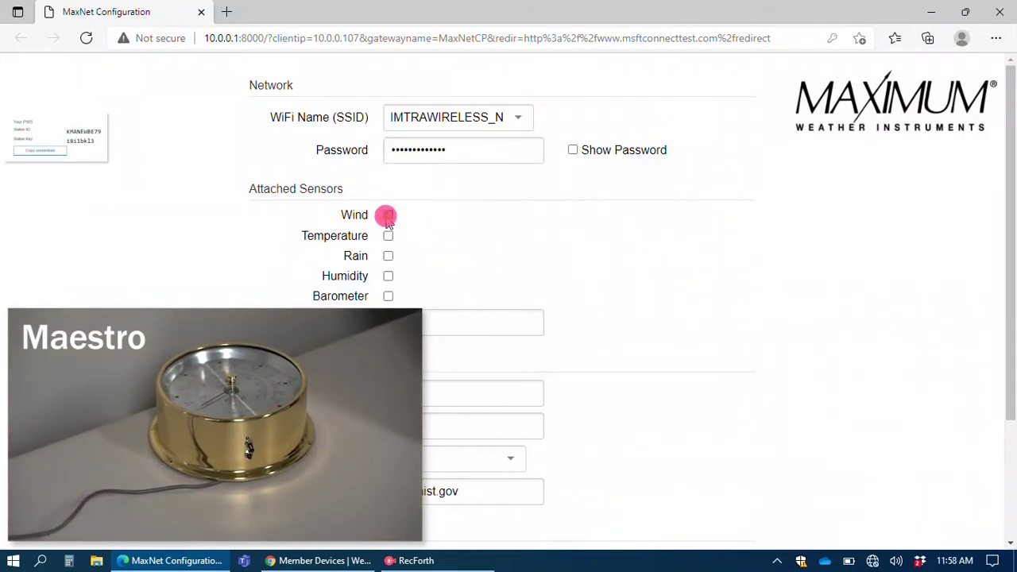
left_click(422, 392)
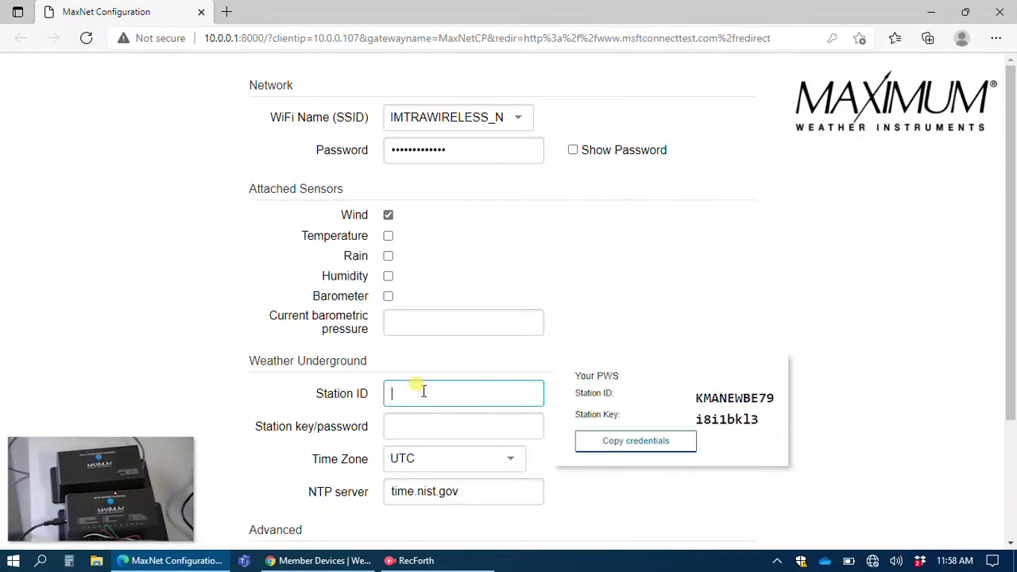
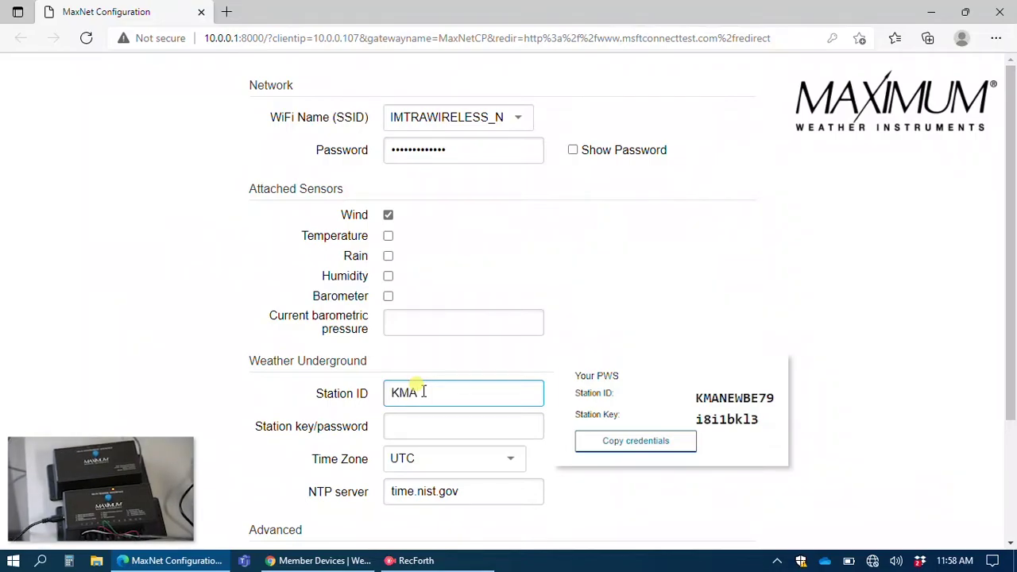
Enter the Weather Underground station ID and station key, then save the configuration.
left_click(444, 428)
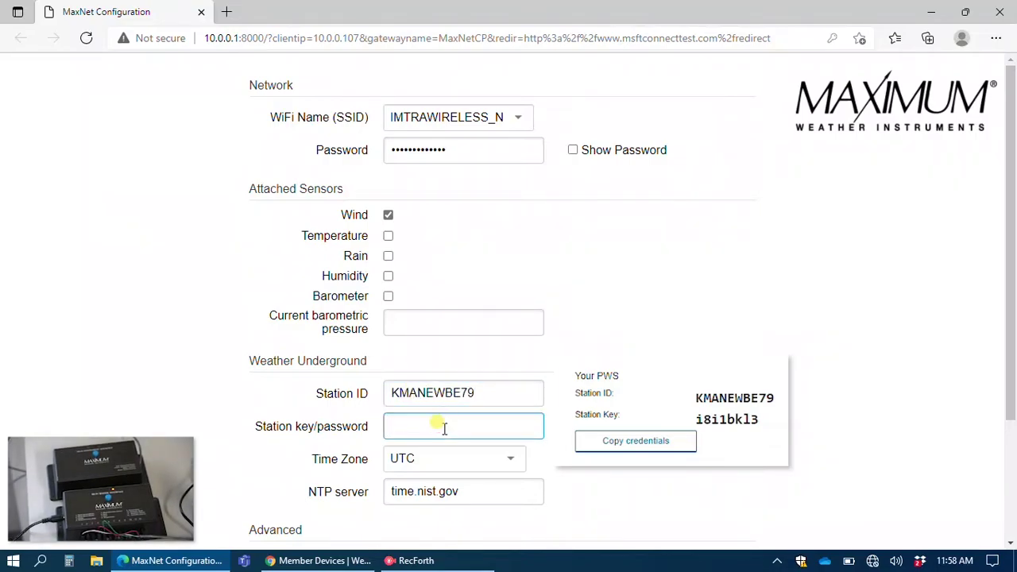
left_click_drag(1006, 277, 1014, 435)
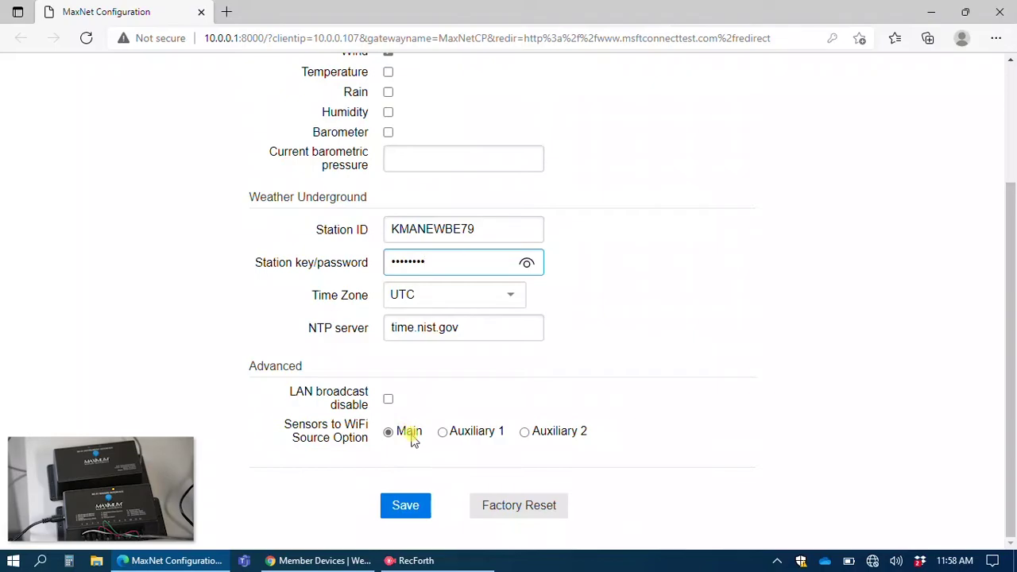
left_click(413, 511)
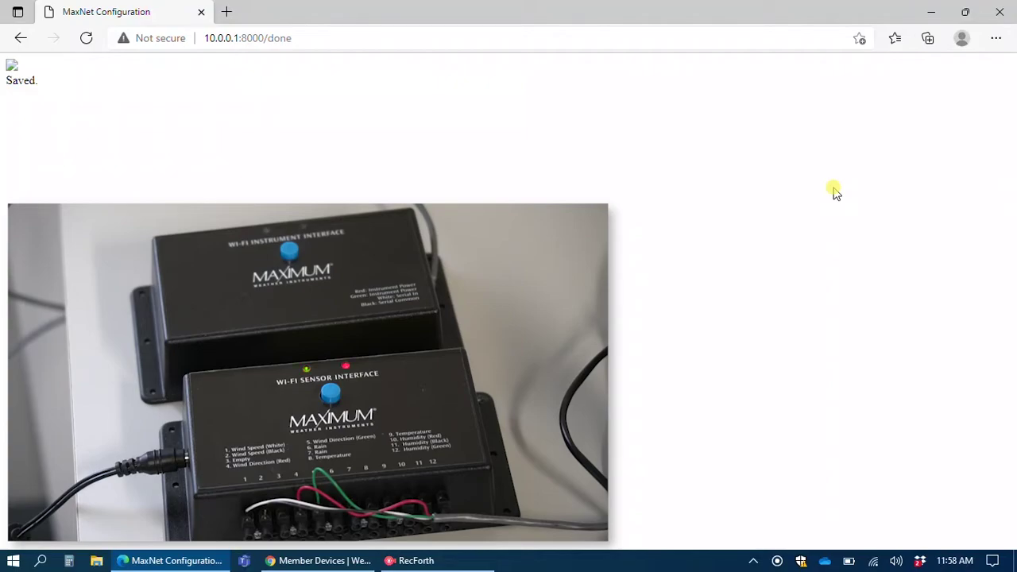
Close the Edge window showing the Saved page with Alt+F4.
key("alt+F4")
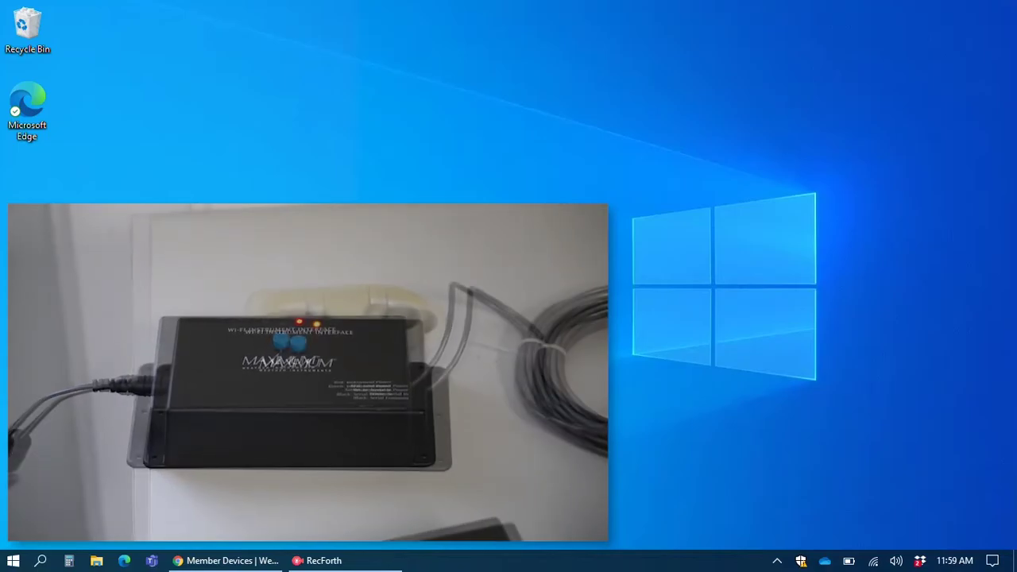
Join the maxnet-RF WiFi network with its security key and allow the PC to be discoverable.
left_click(873, 561)
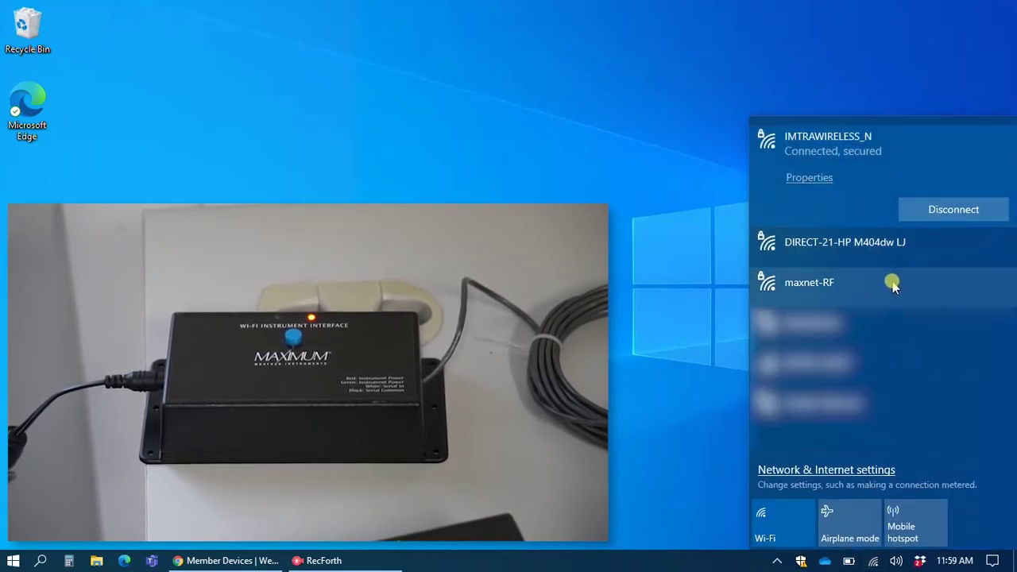
left_click(891, 285)
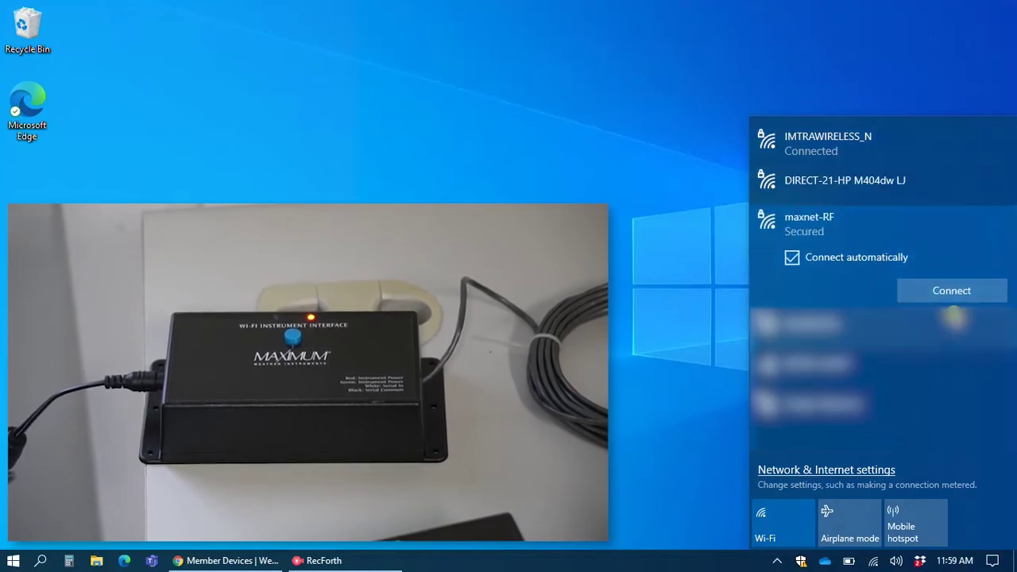
left_click(958, 294)
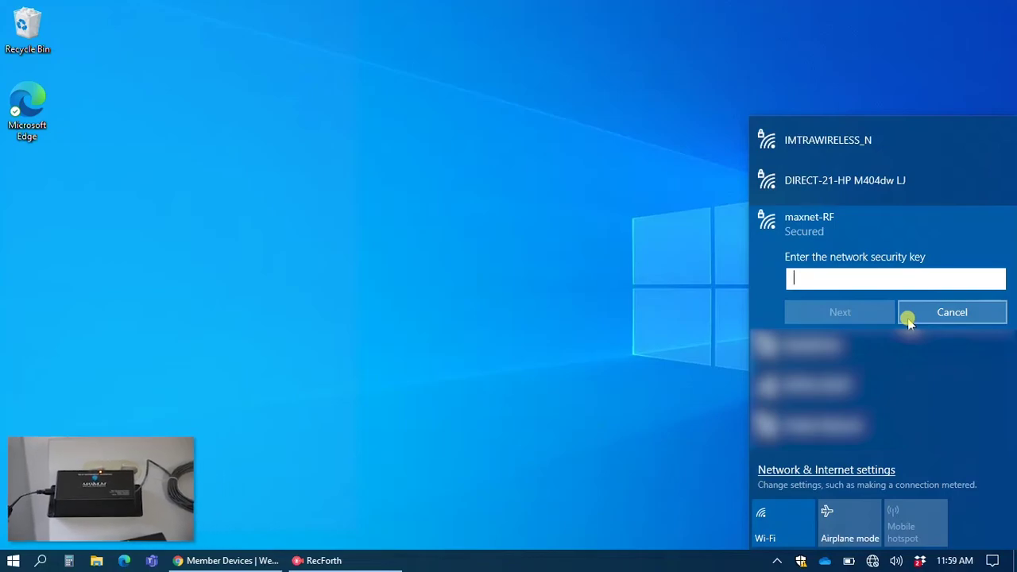
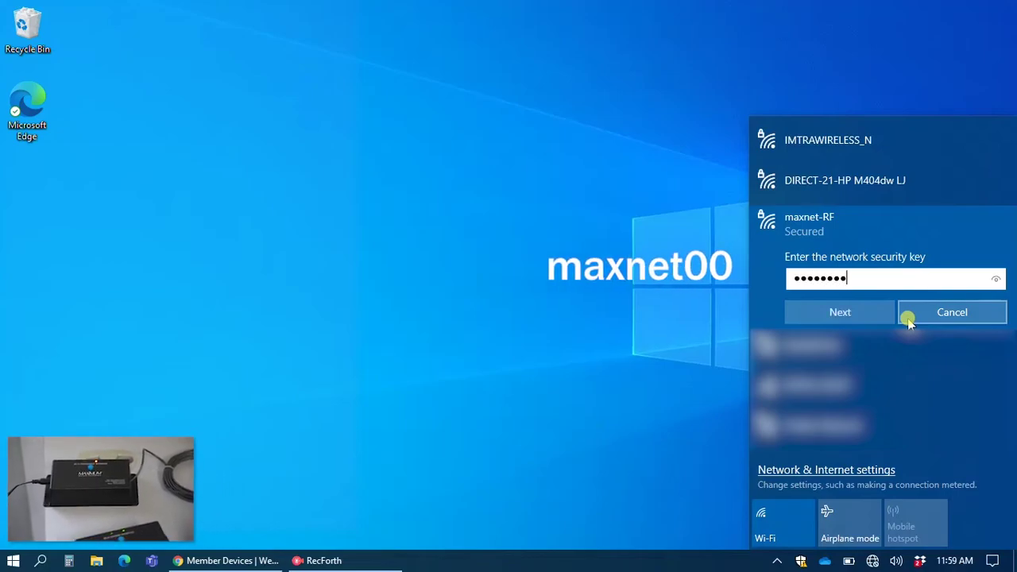
left_click(863, 310)
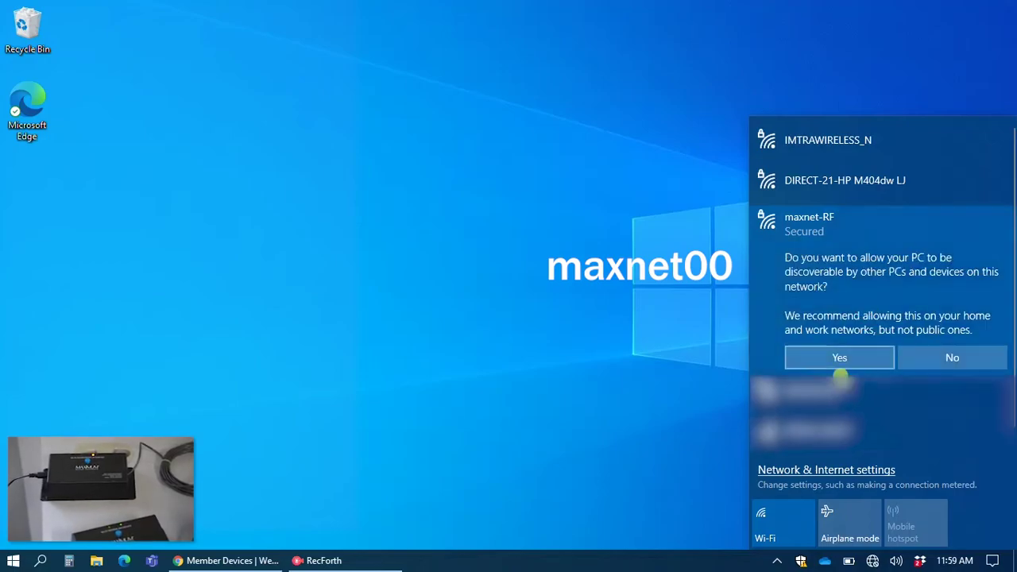
left_click(834, 355)
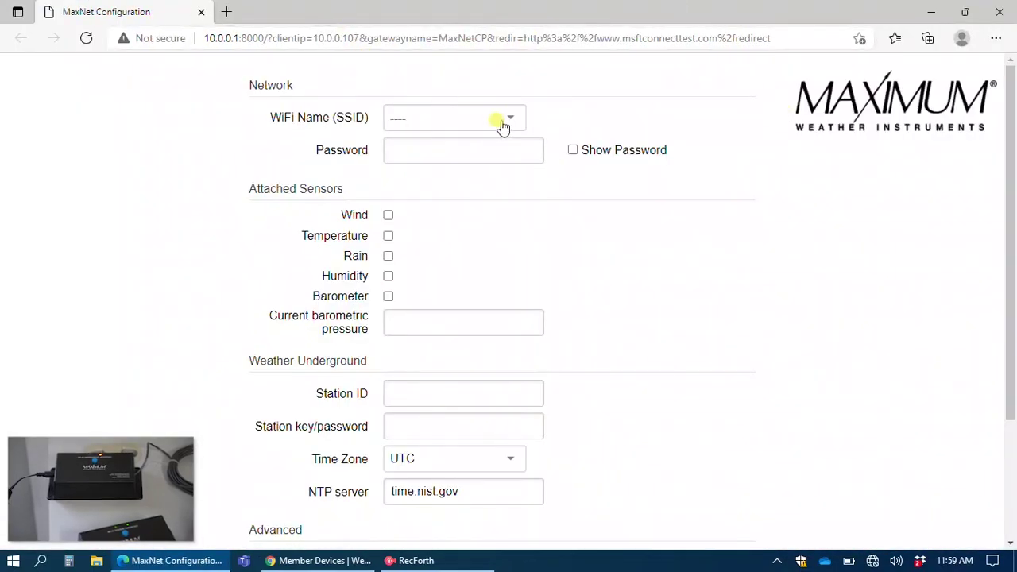
Pick IMTRAWIRELESS_N as the second unit's WiFi network, enter its password, and tick Wind.
left_click(502, 121)
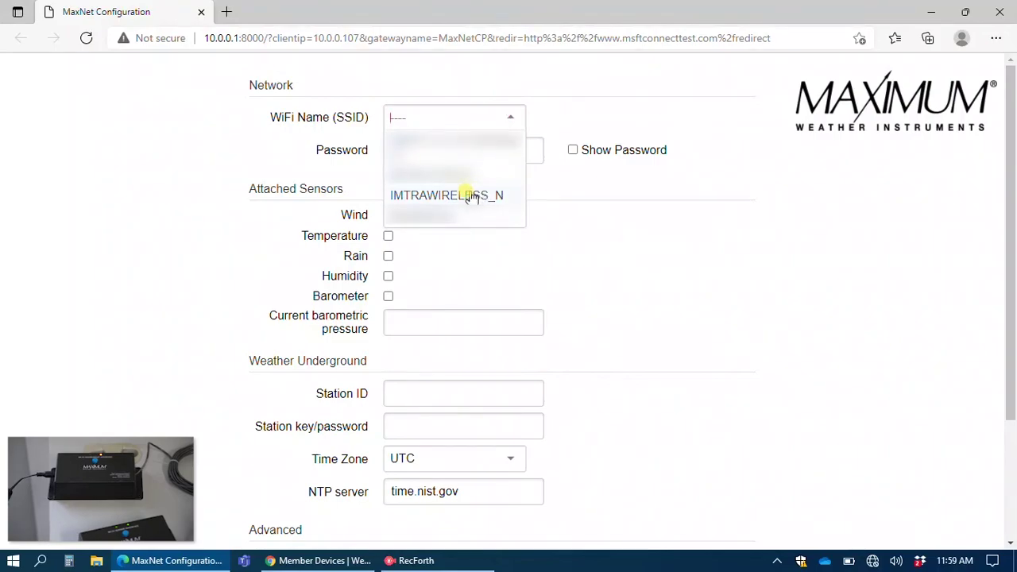
left_click(472, 196)
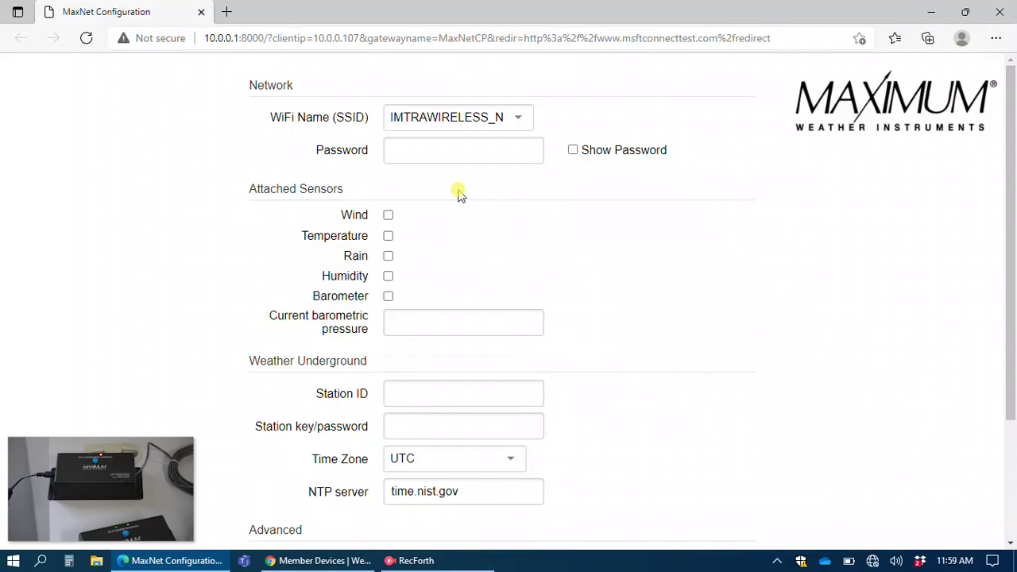
left_click(458, 151)
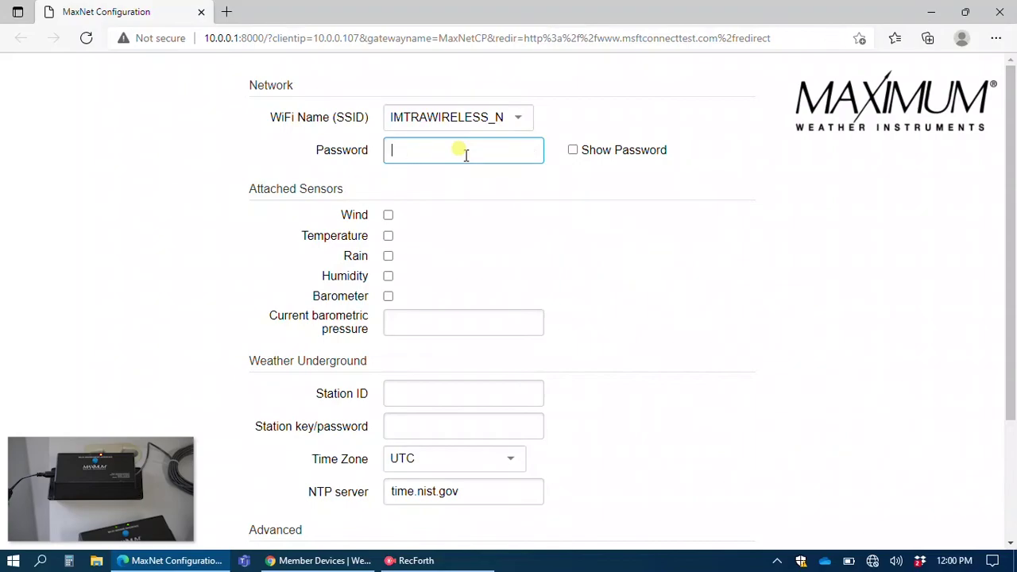
left_click(388, 215)
scroll(612, 266, "down", 2)
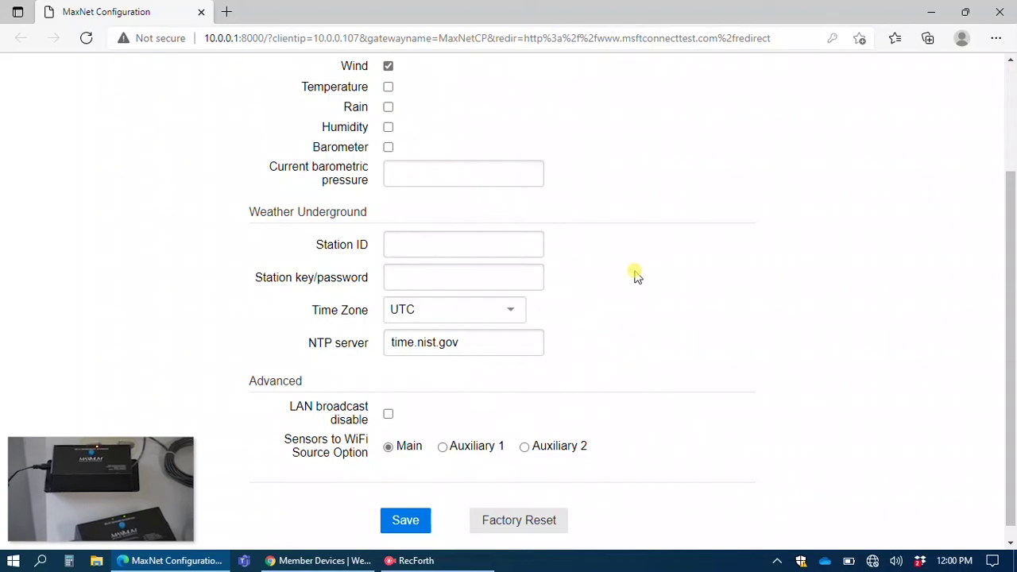
Scroll down the second unit's MaxNet Configuration page toward the Save button.
scroll(652, 263, "down", 1)
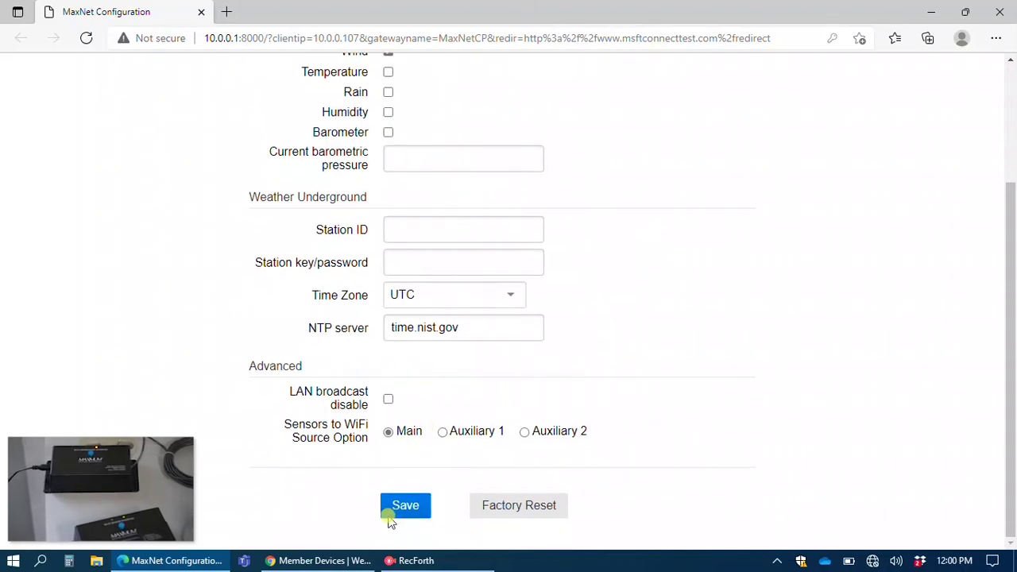